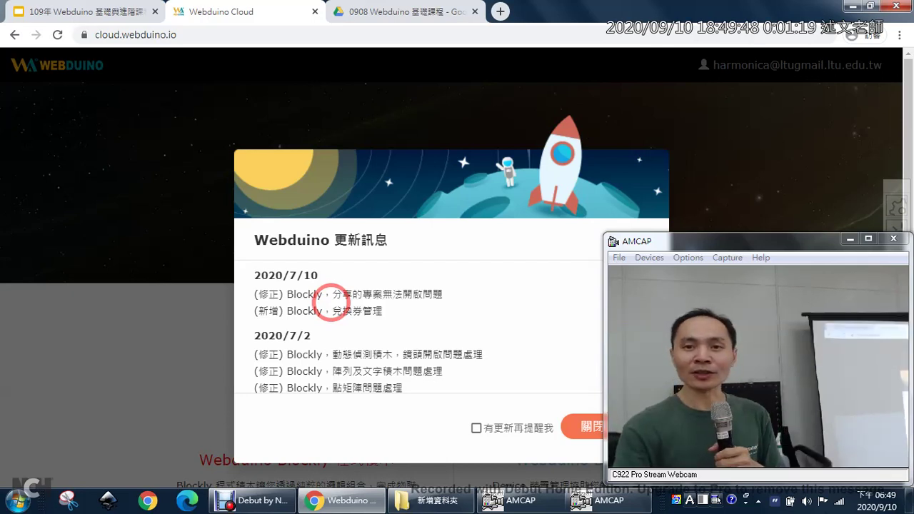
- Read the 2020/7/2 motion-detection fix note, then close the update announcement
left_click_drag(333, 352, 479, 345)
left_click(479, 346)
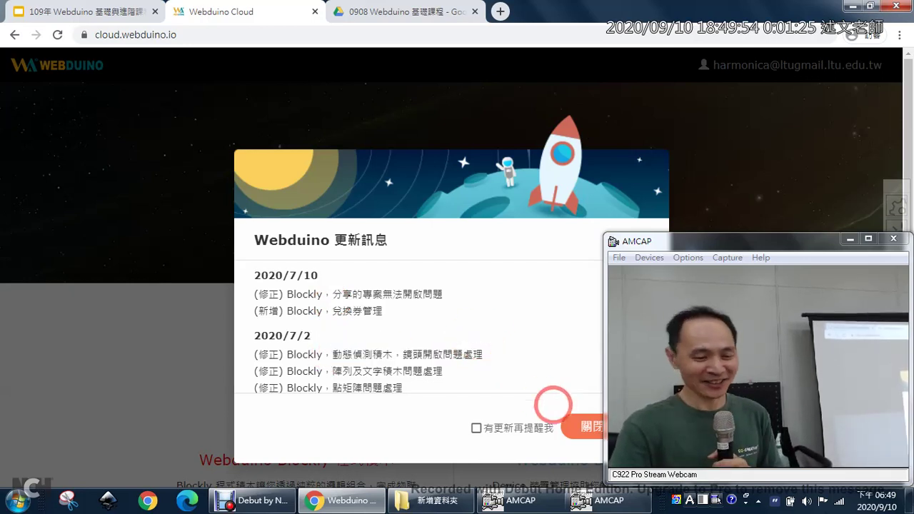
left_click(585, 426)
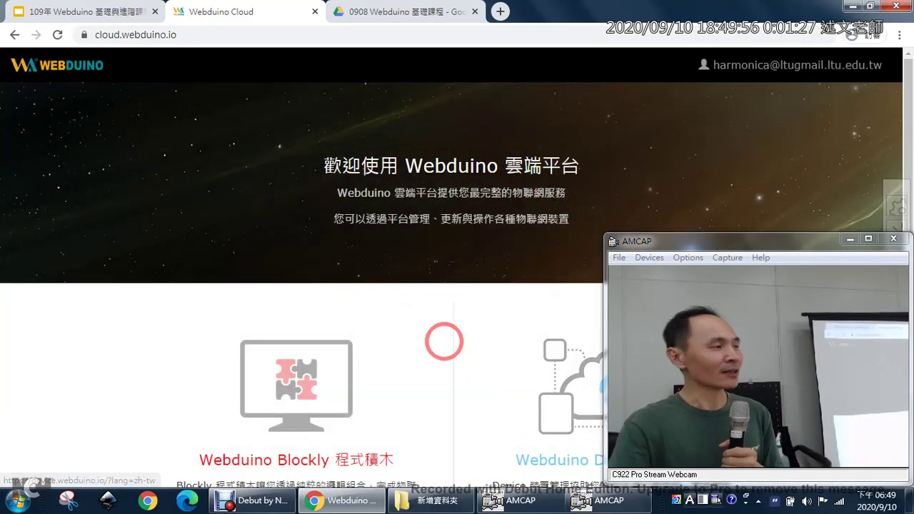
- Scroll down the home page and open the Webduino Device 裝置管理 service
scroll(452, 334, "down", 3)
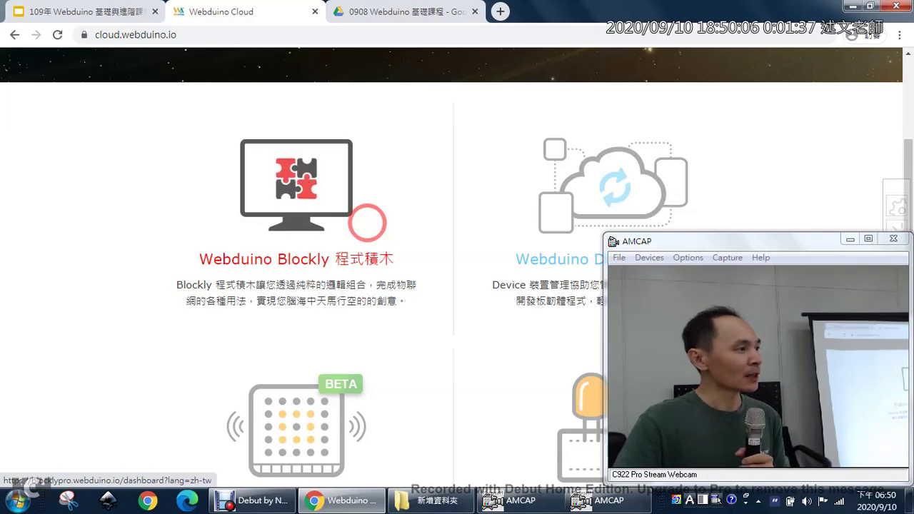
scroll(367, 223, "down", 1)
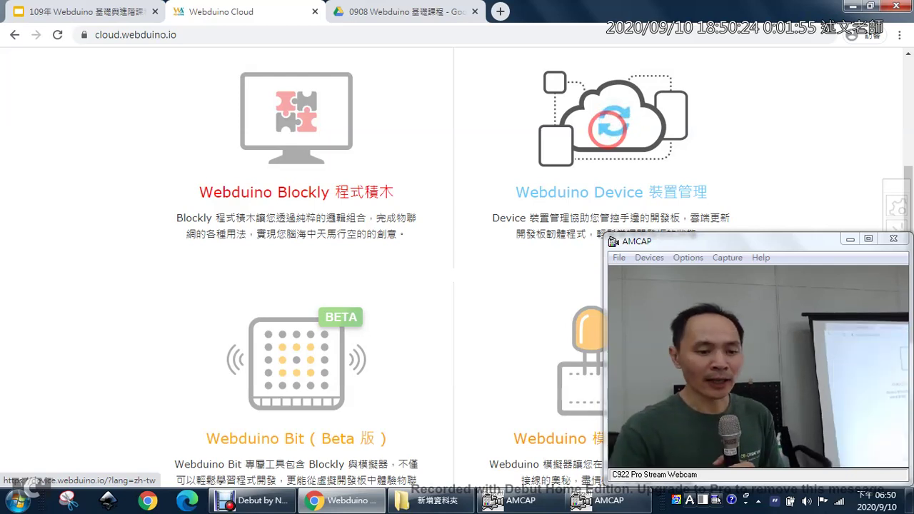
left_click(611, 125)
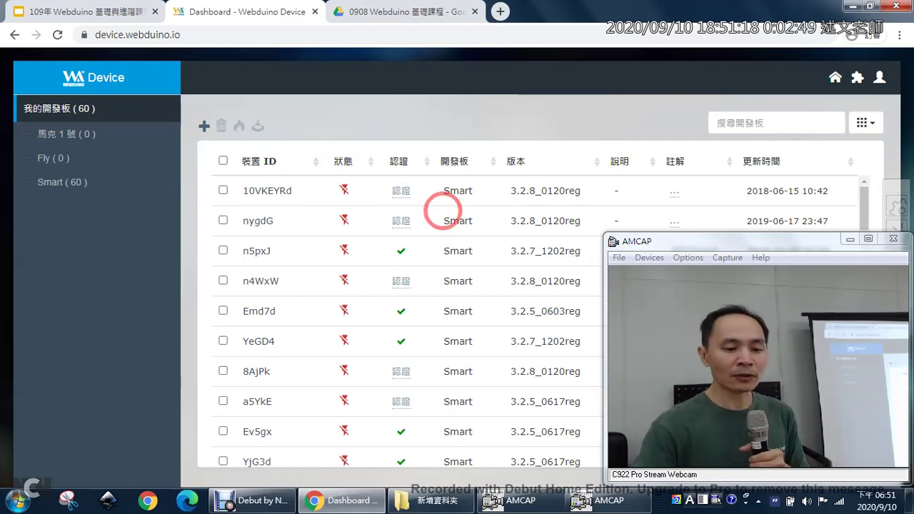
scroll(443, 209, "down", 5)
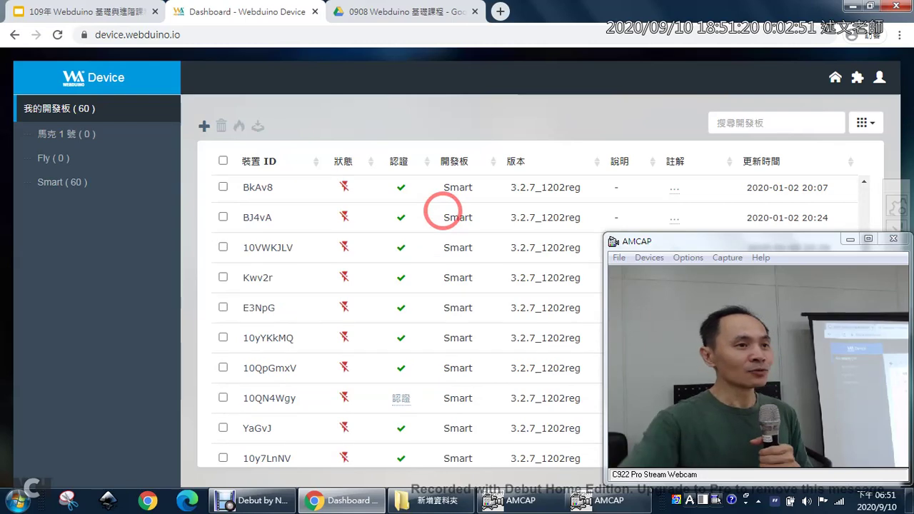
scroll(443, 208, "up", 3)
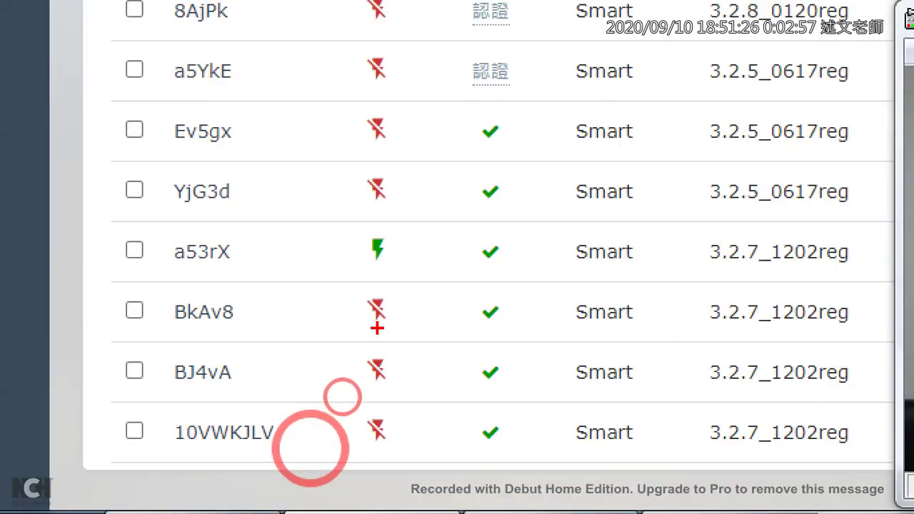
left_click_drag(366, 341, 337, 317)
mouse_move(353, 230)
left_mouse_down()
mouse_move(424, 255)
mouse_move(414, 285)
left_mouse_up()
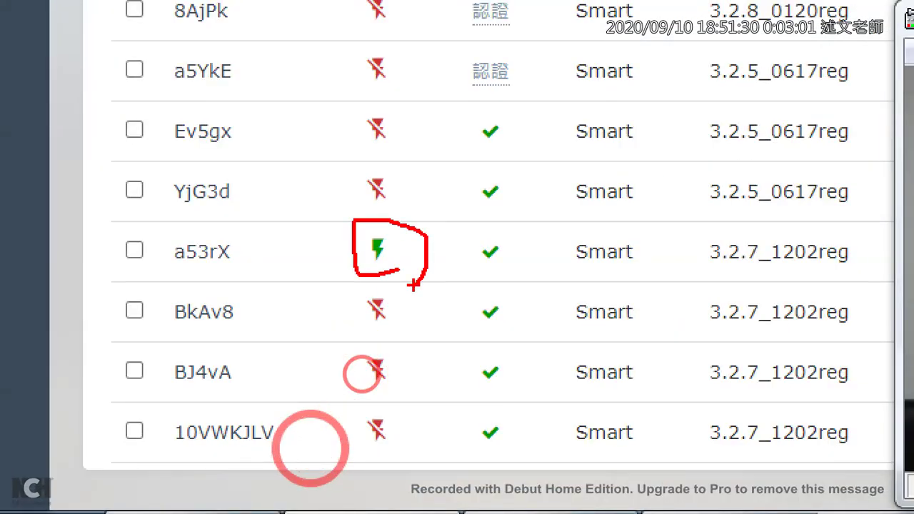
left_click_drag(405, 155, 364, 208)
left_click_drag(359, 170, 400, 212)
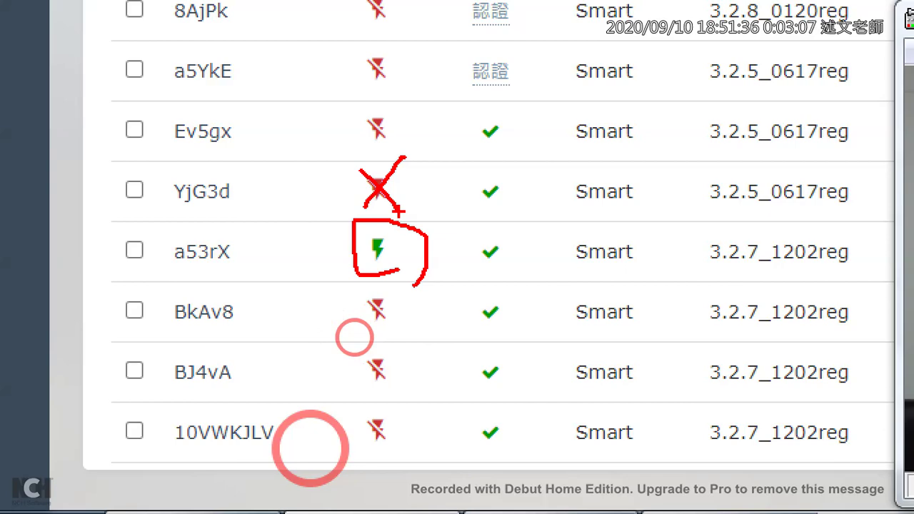
key("Escape")
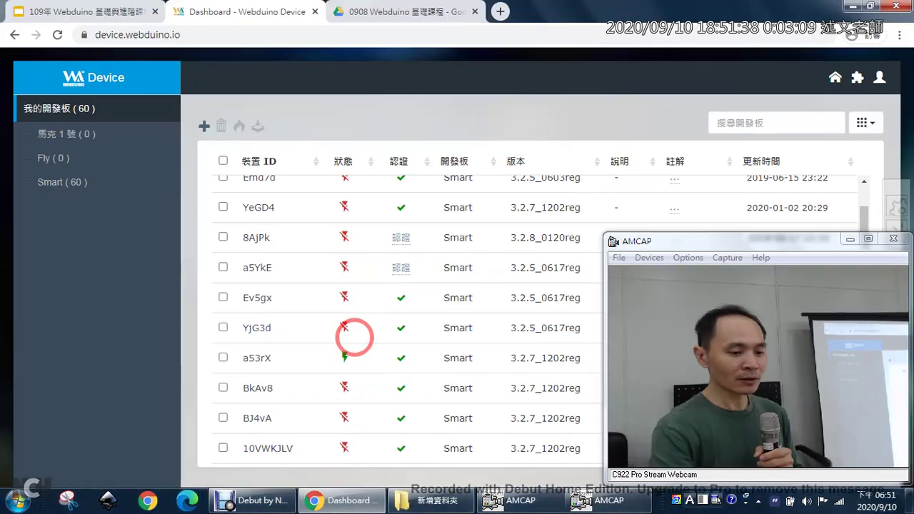
scroll(354, 338, "up", 3)
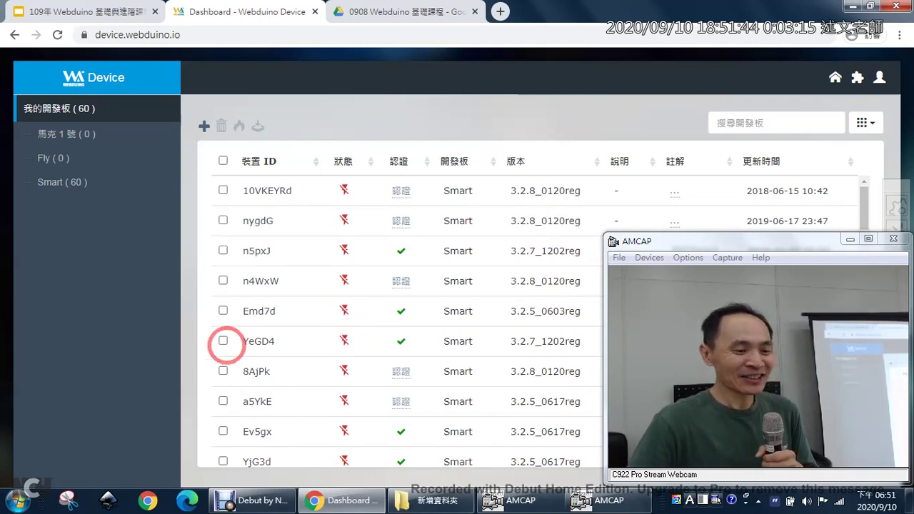
- Select all boards and highlight the 3.2.8 and reg parts of a firmware version
left_click(223, 160)
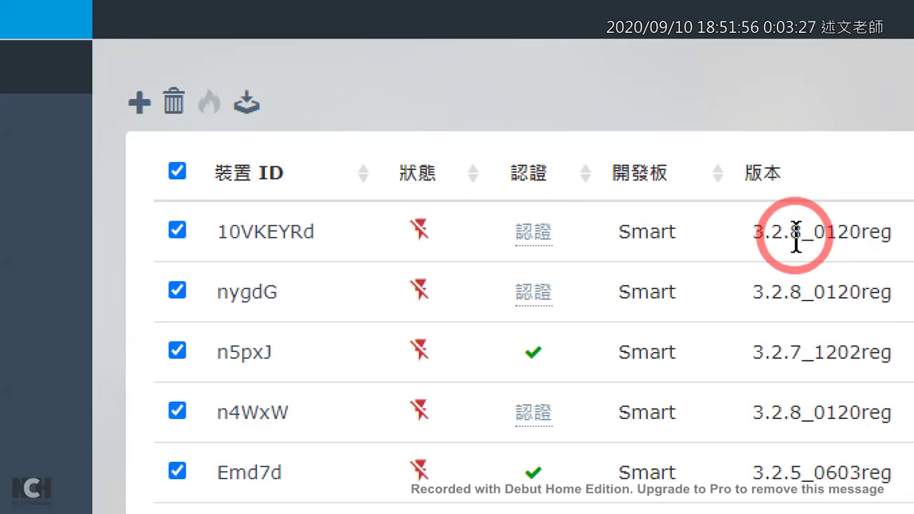
left_click_drag(796, 235, 757, 236)
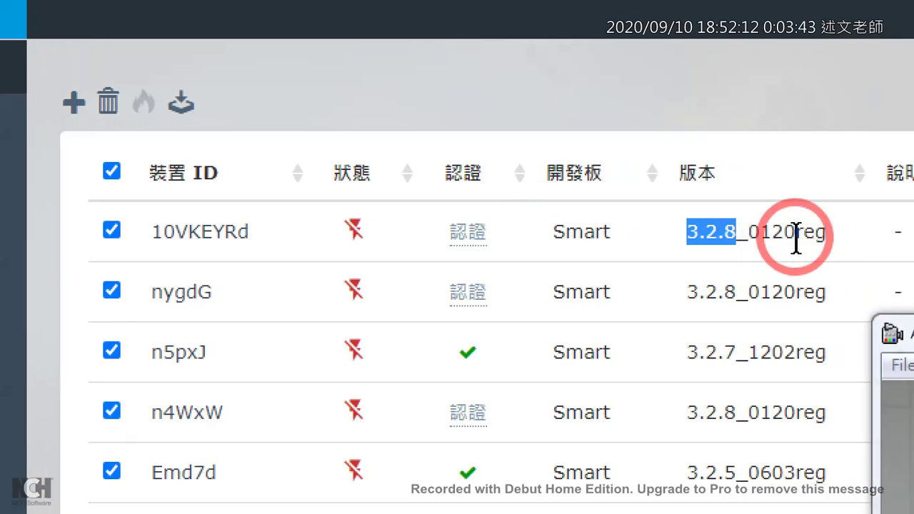
left_click(901, 235)
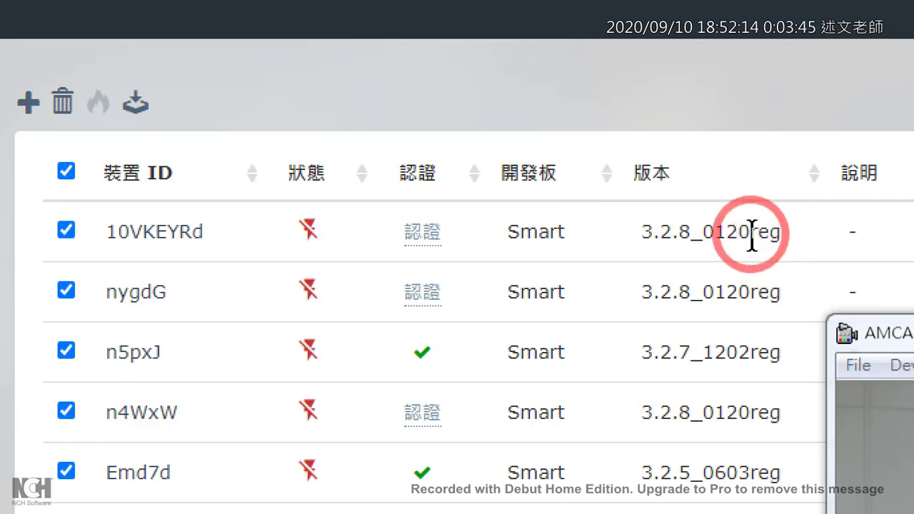
left_click_drag(751, 231, 783, 232)
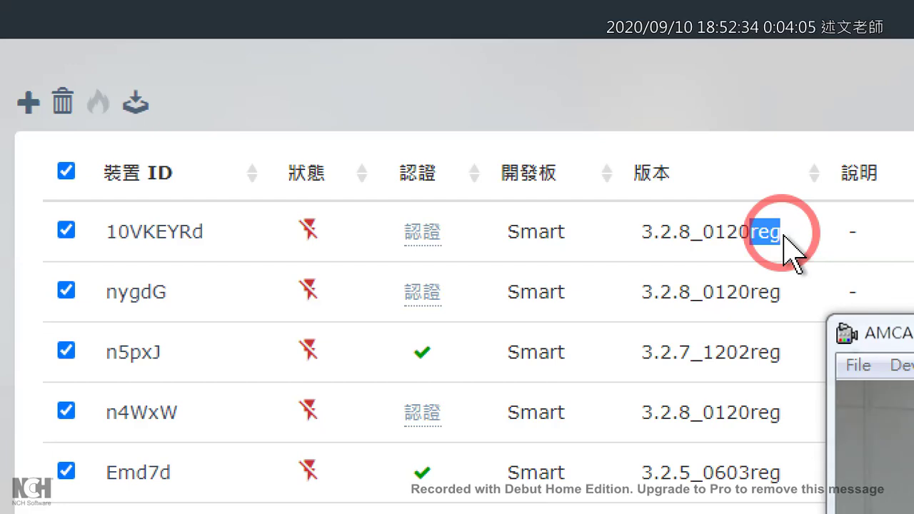
left_click(783, 235)
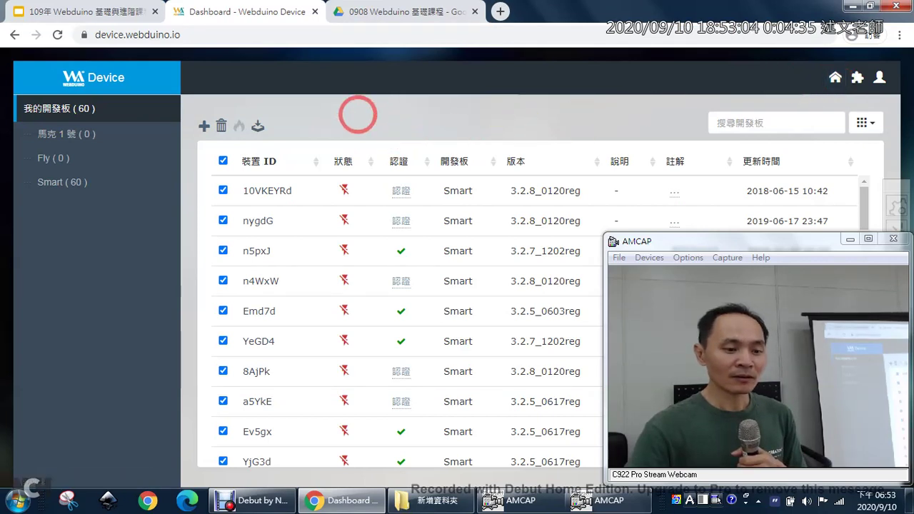
- Uncheck all boards and add a third-type Smart board with device ID 70890809
left_click(221, 159)
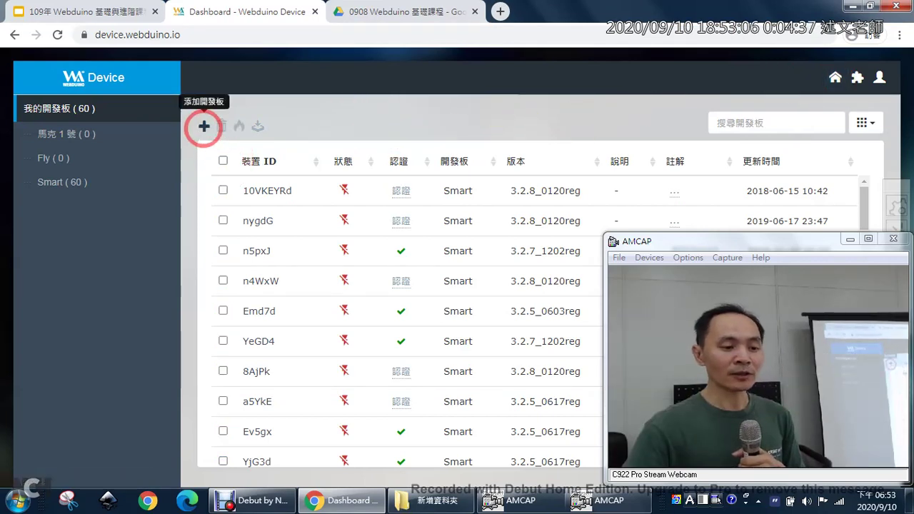
left_click(204, 127)
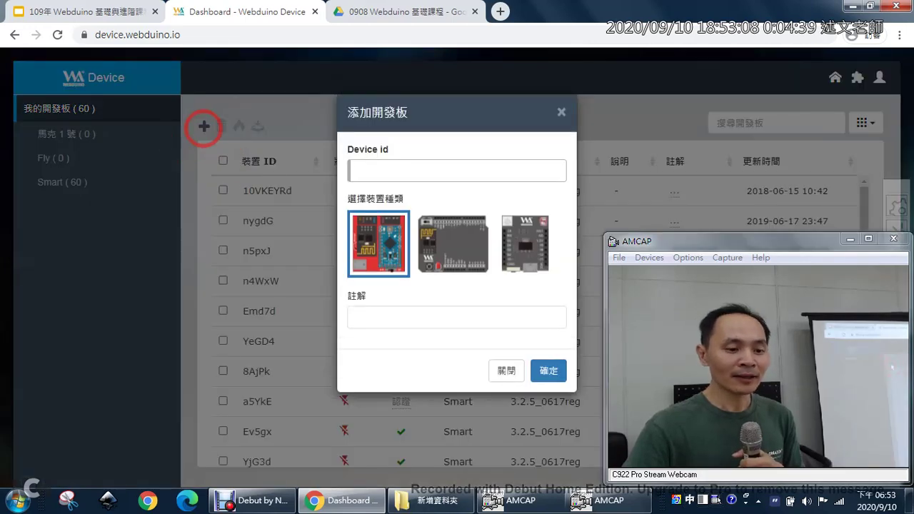
left_click(444, 177)
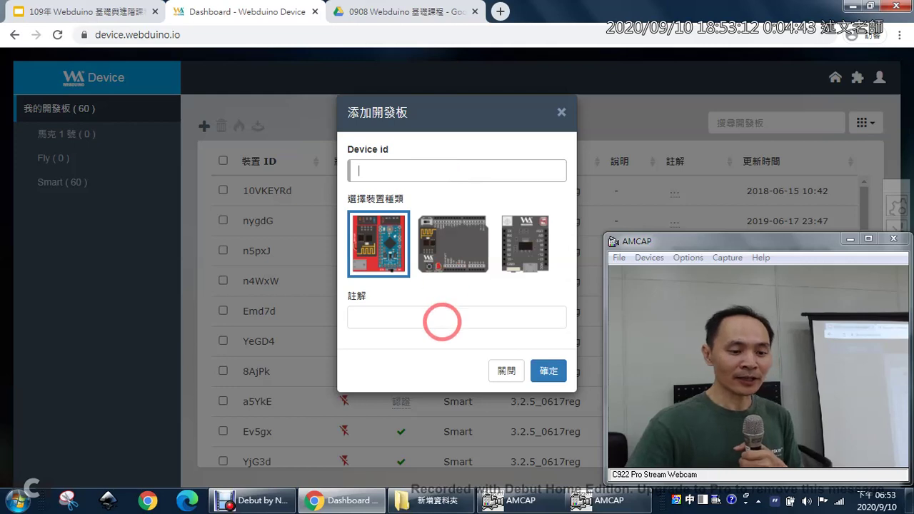
left_click(442, 318)
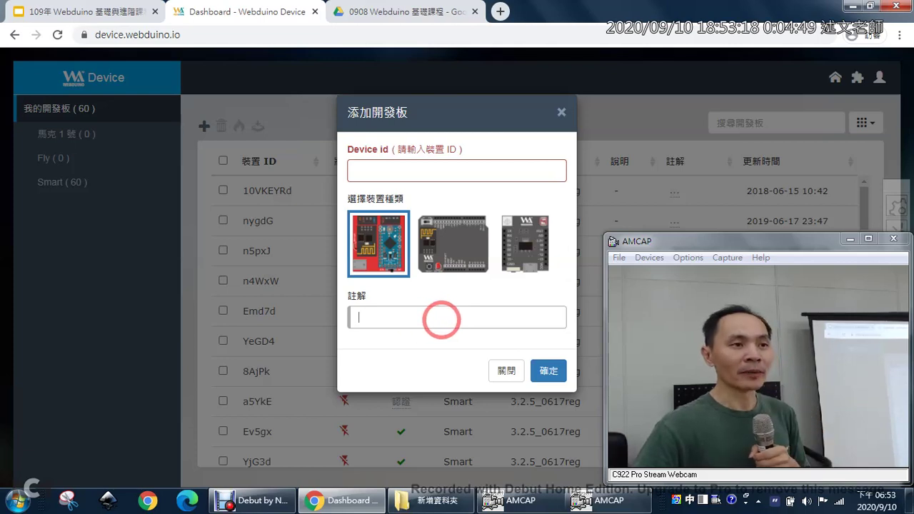
left_click(524, 246)
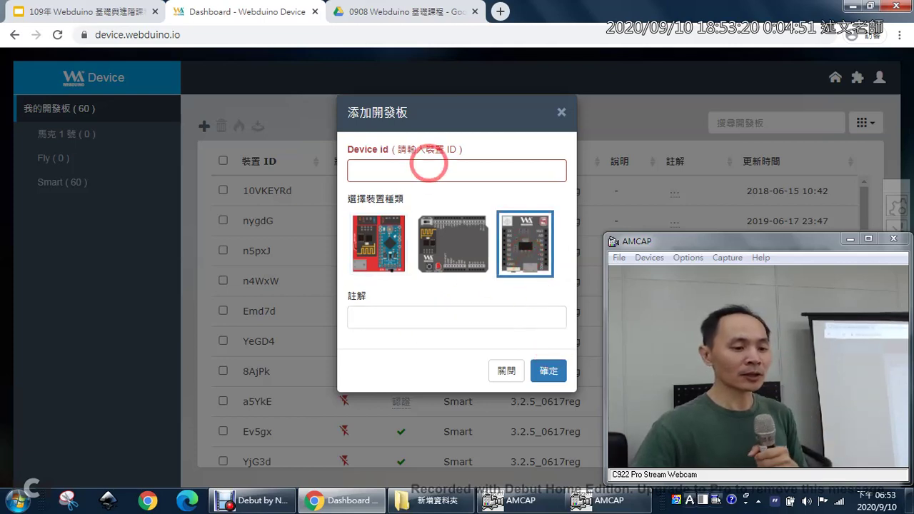
left_click(429, 168)
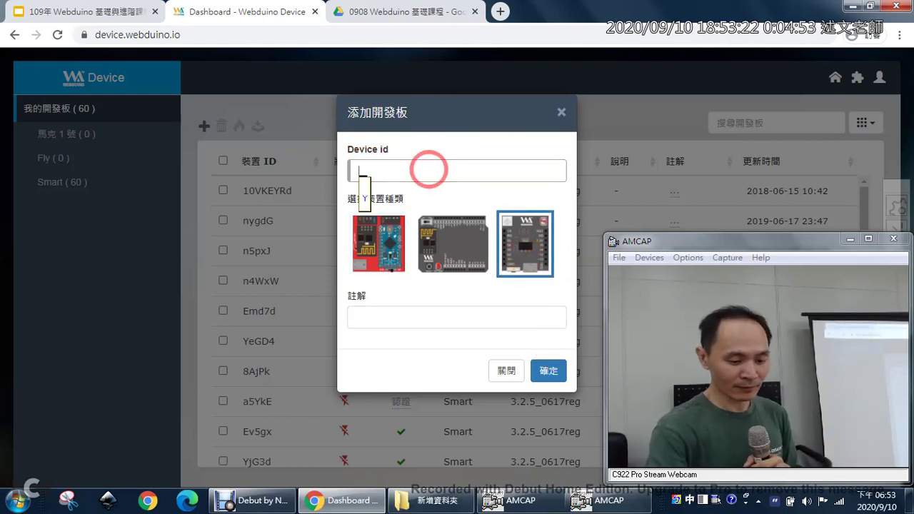
type("70890809")
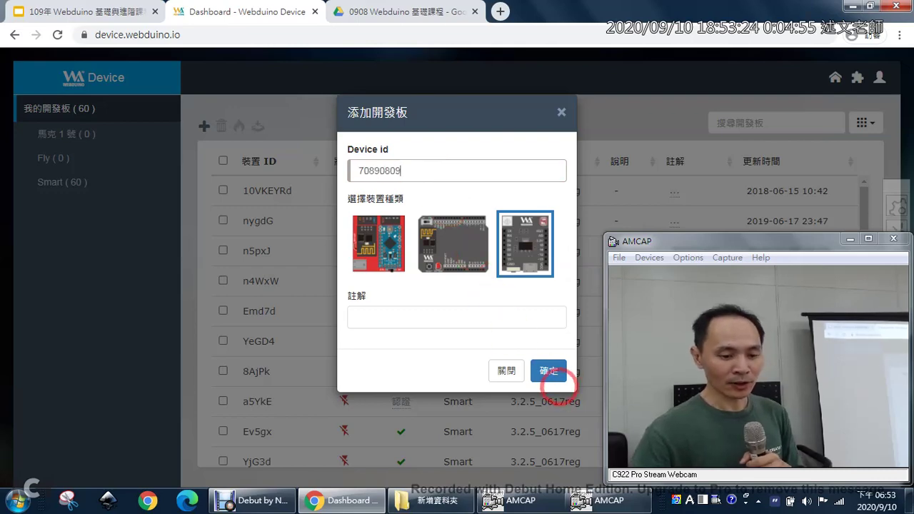
left_click(551, 377)
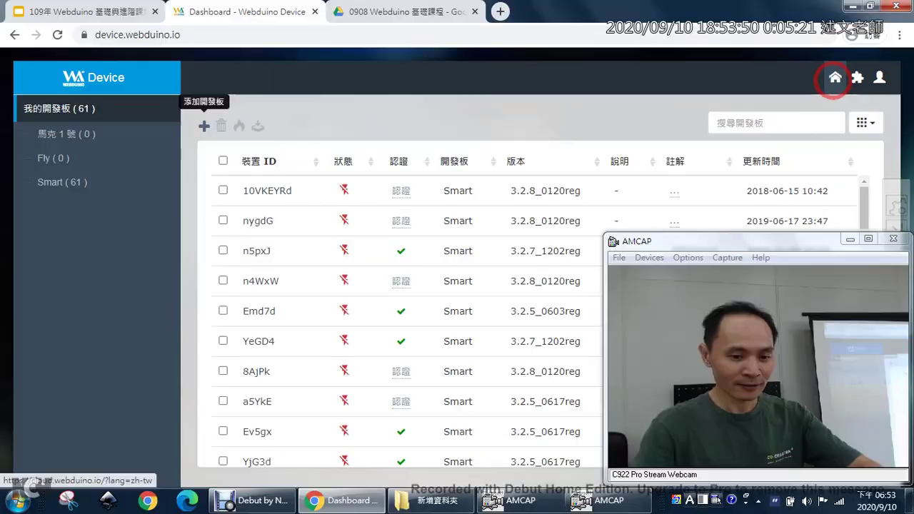
- Go back to the Webduino Cloud home page, dismiss the update notes, and scroll down
left_click(799, 68)
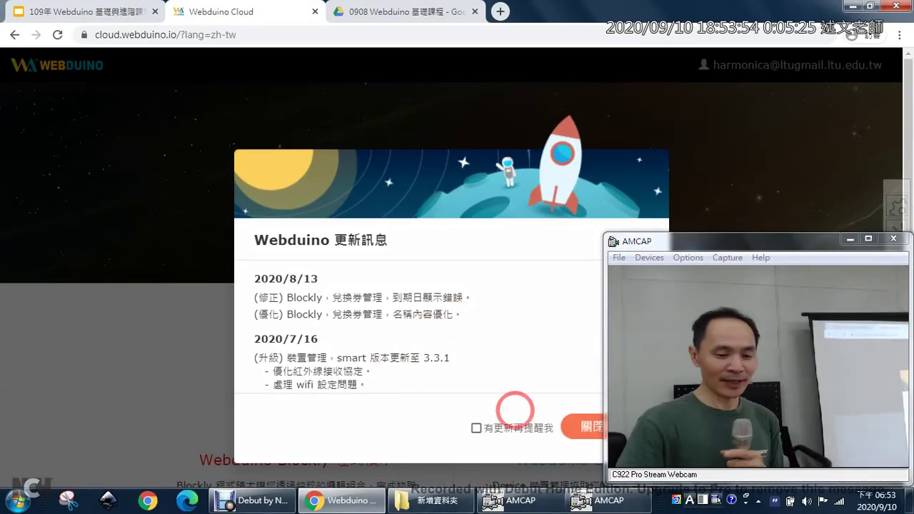
left_click(584, 427)
scroll(471, 329, "down", 6)
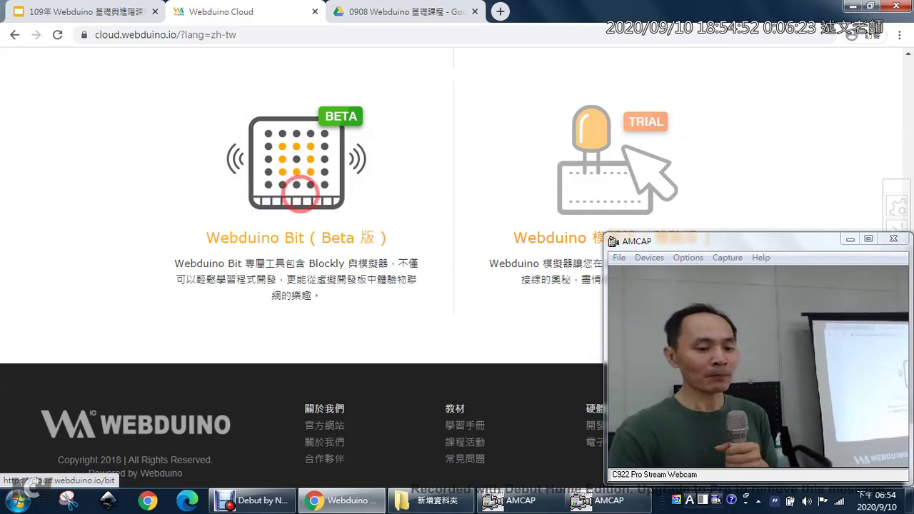
left_click(850, 238)
left_click(850, 239)
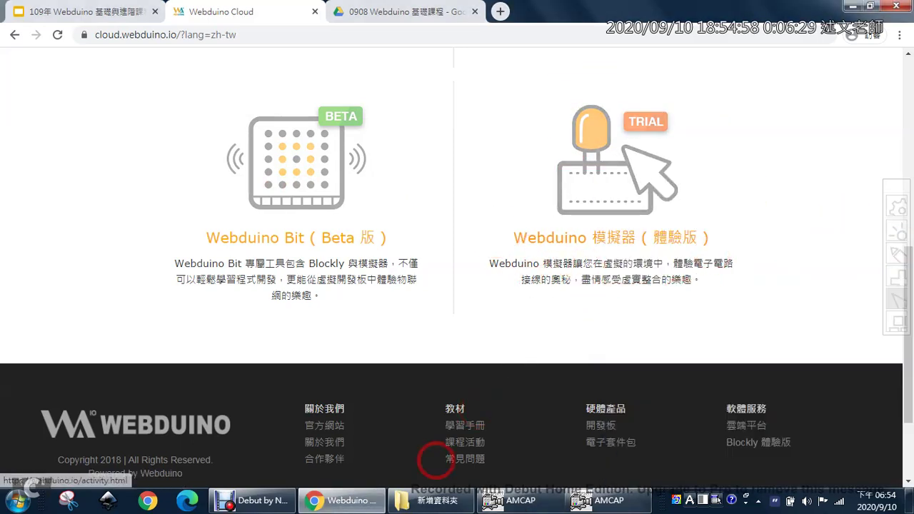
left_click(541, 493)
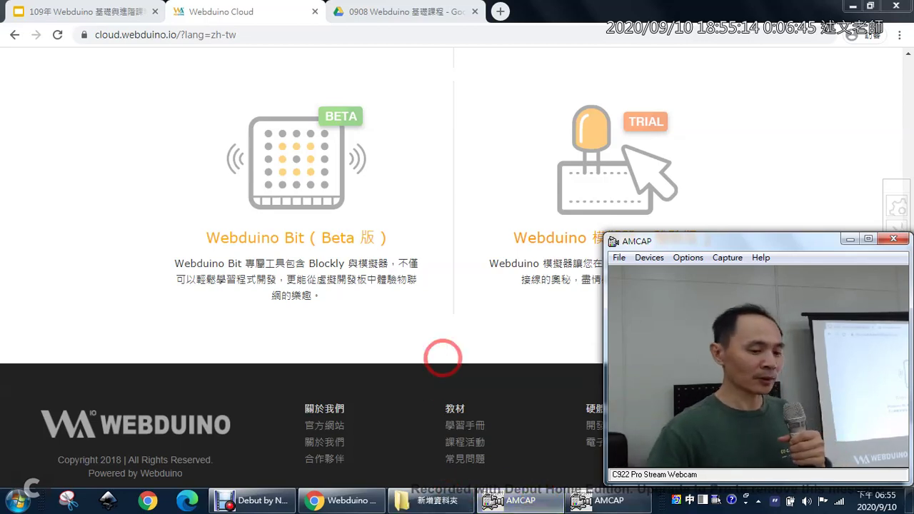
left_click(443, 359)
scroll(443, 358, "up", 4)
scroll(443, 359, "up", 1)
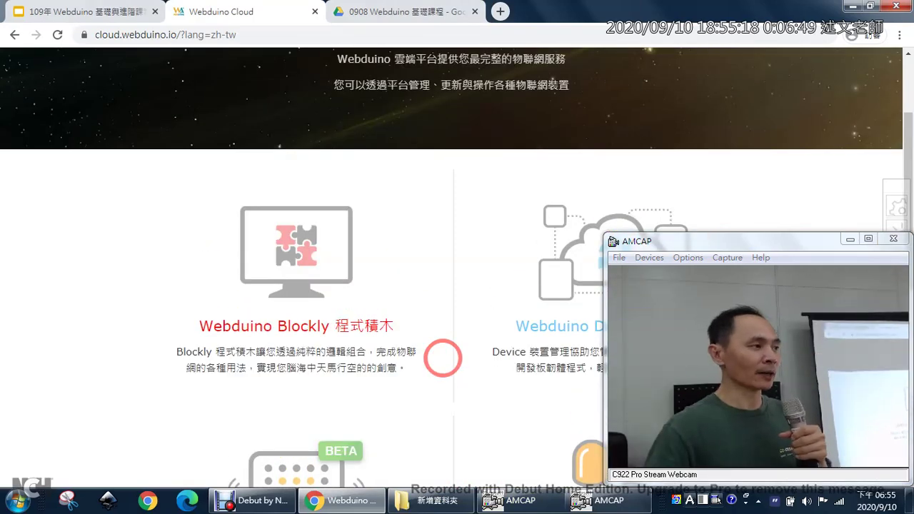
- Open the Webduino Blockly dashboard and show the 我的專案 project list
left_click(300, 257)
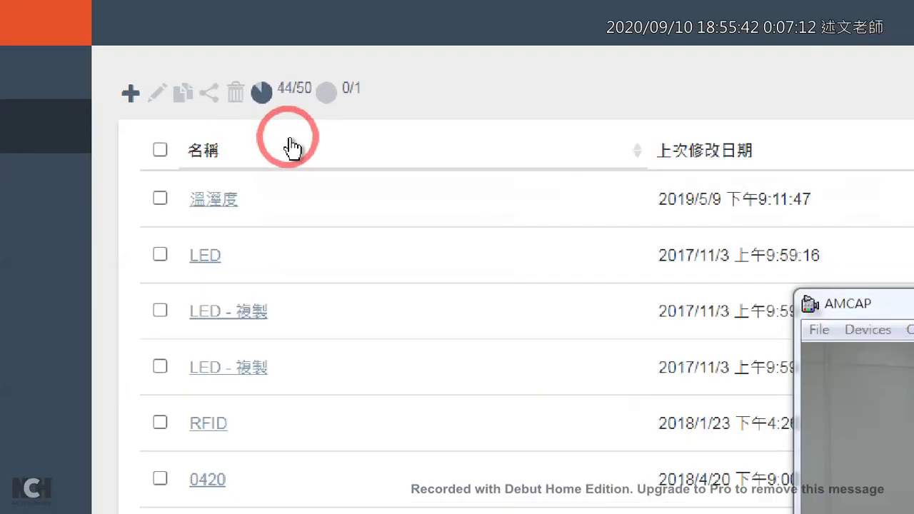
left_click(291, 142)
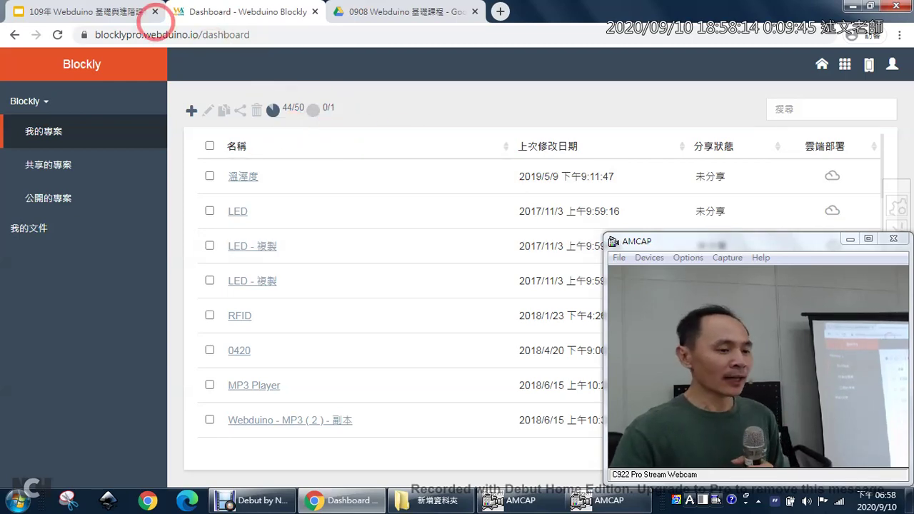
left_click(133, 12)
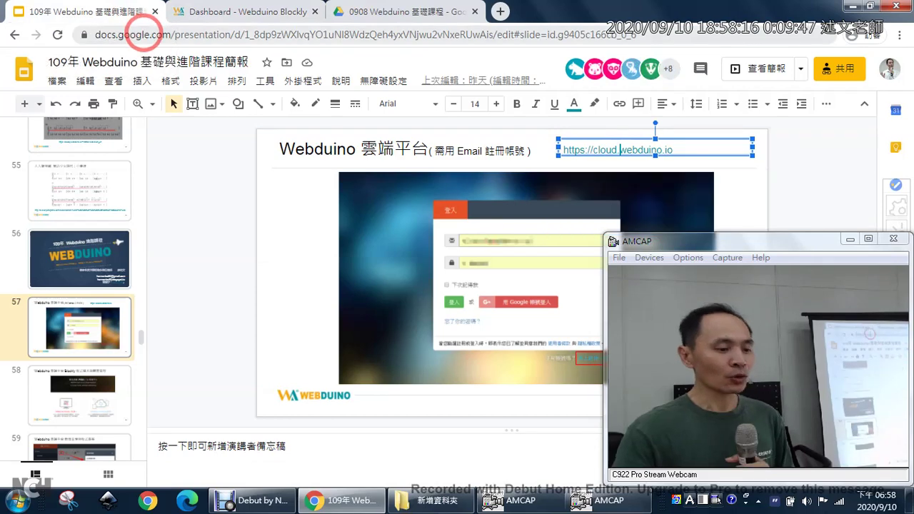
left_click(94, 384)
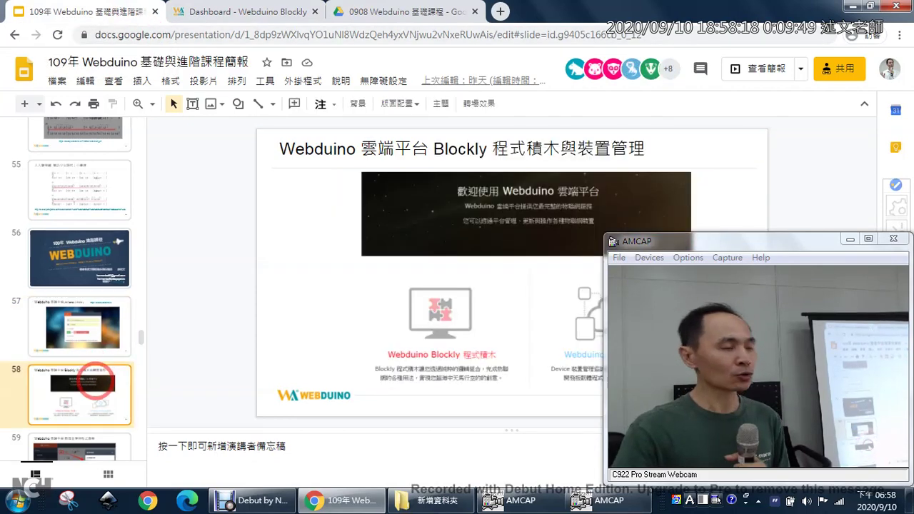
scroll(94, 379, "down", 2)
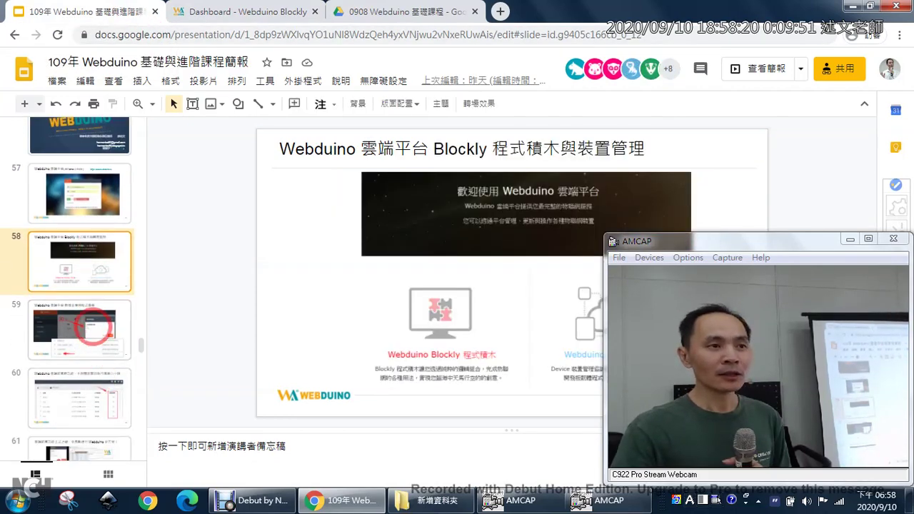
left_click(93, 326)
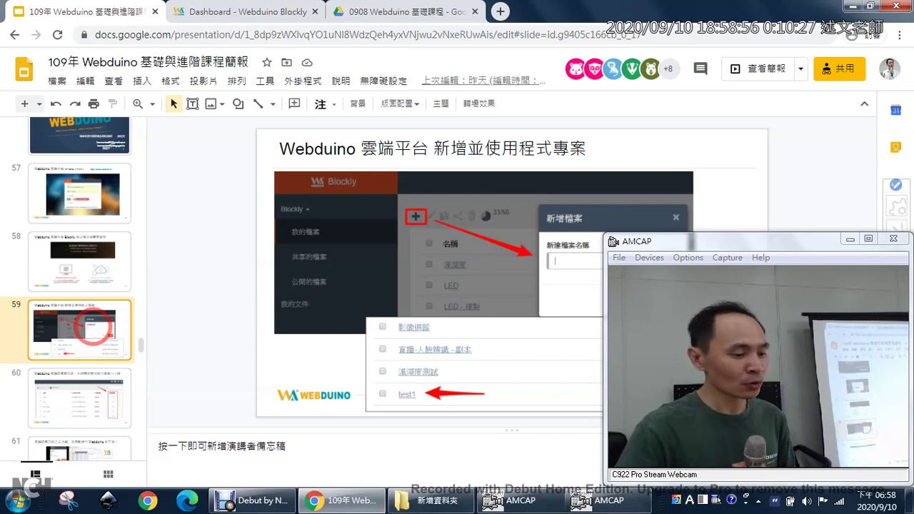
scroll(80, 290, "down", 1)
scroll(80, 289, "down", 1)
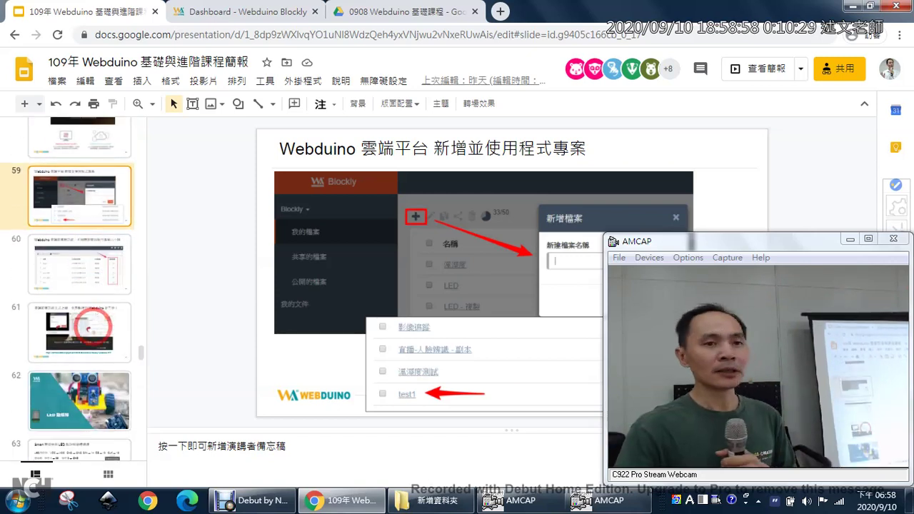
left_click(243, 13)
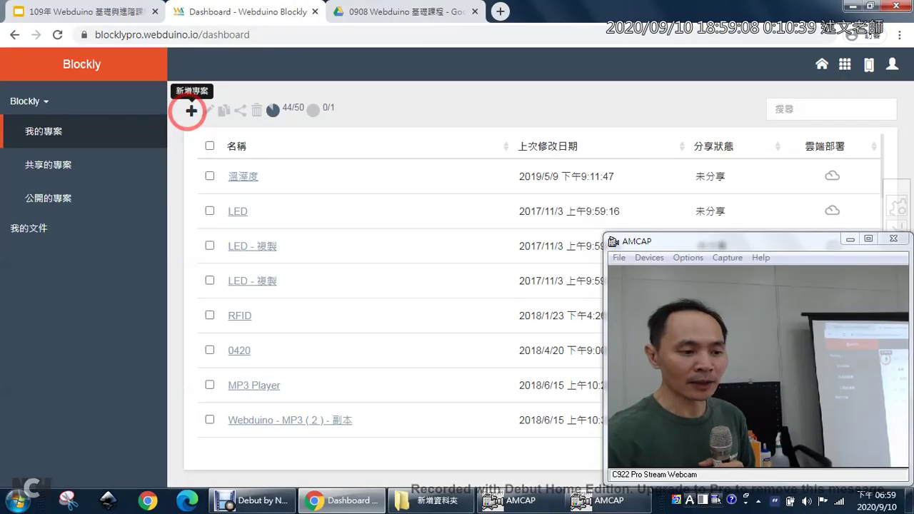
- Create a new Blockly project named 0910
left_click(191, 113)
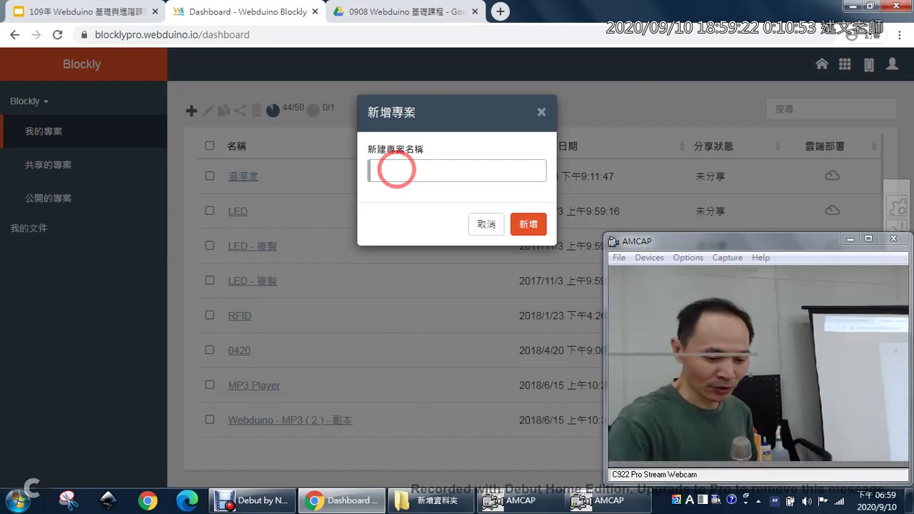
type("0910")
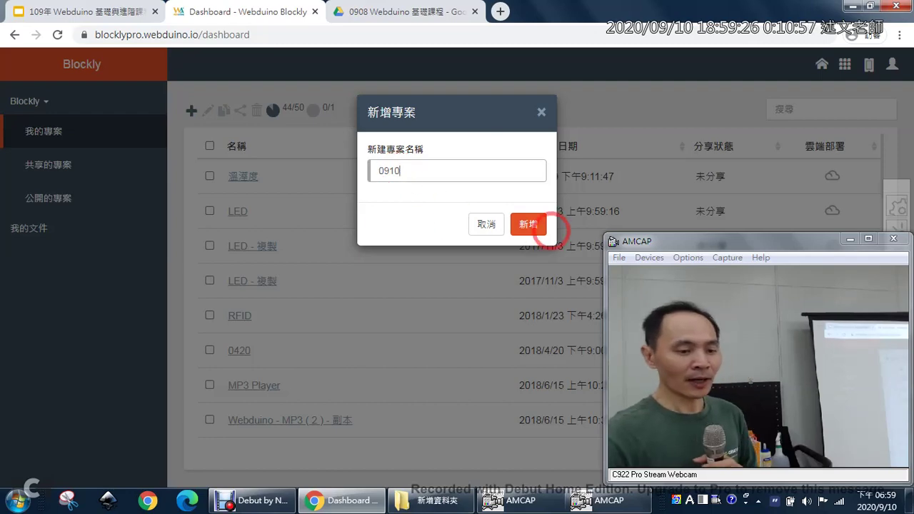
left_click(529, 224)
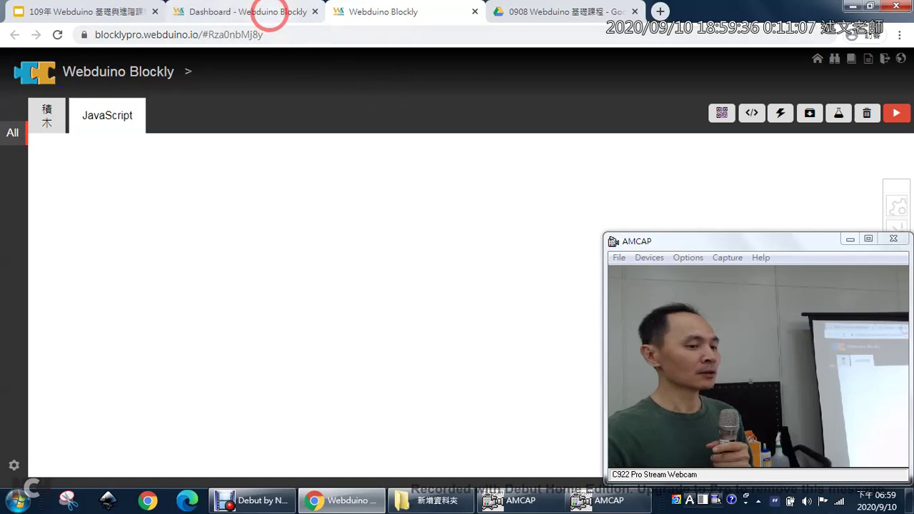
left_click(270, 21)
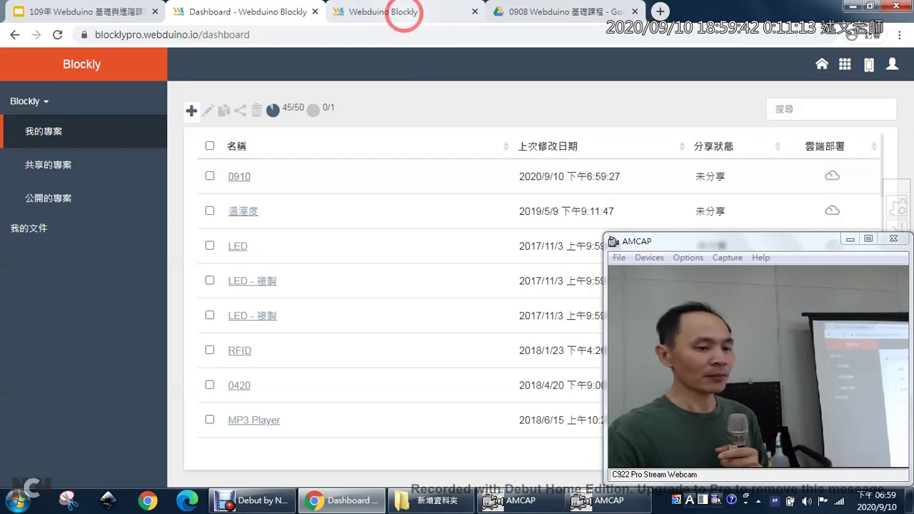
left_click(400, 14)
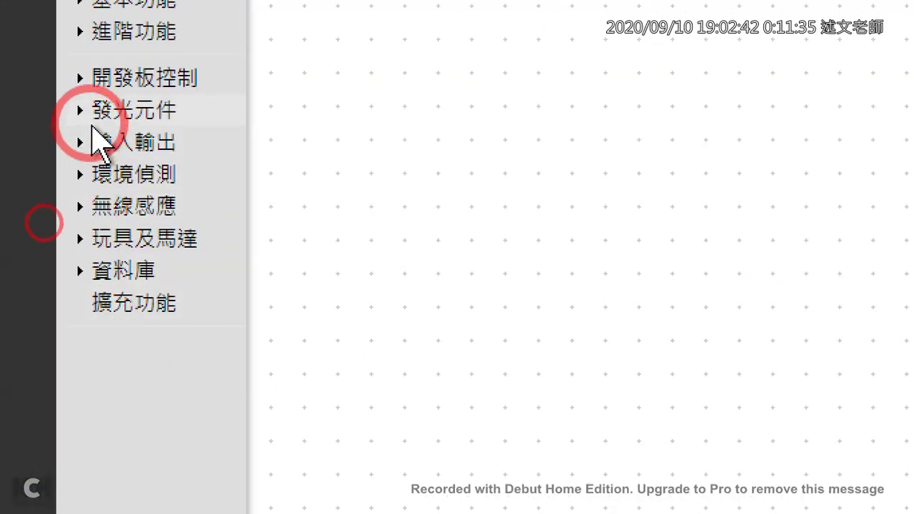
left_click(84, 115)
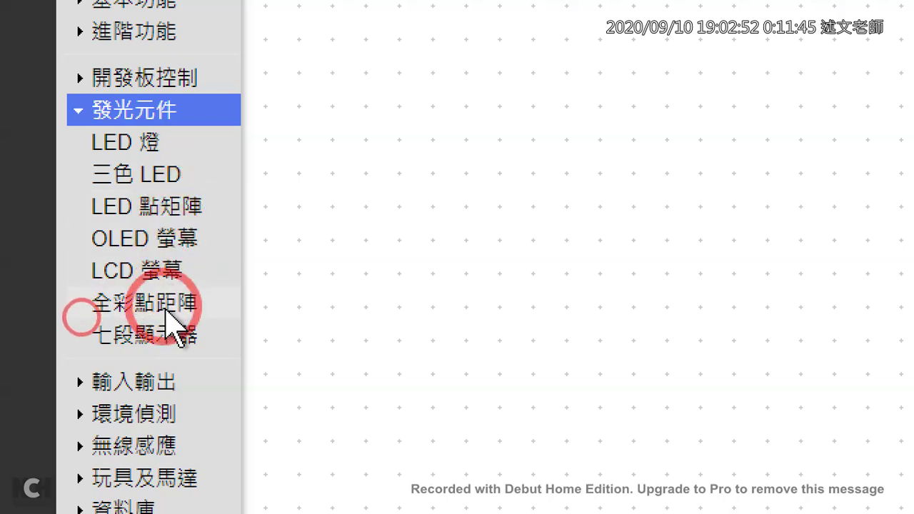
left_click(85, 112)
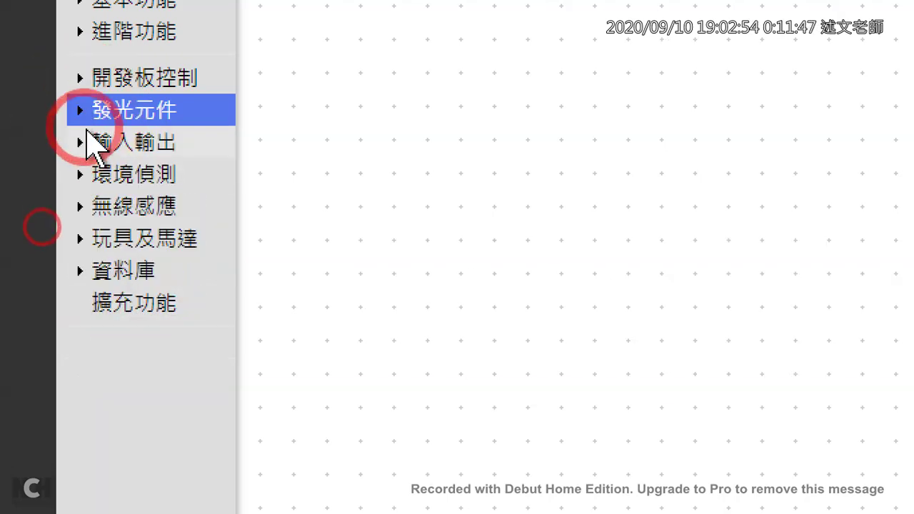
left_click(90, 144)
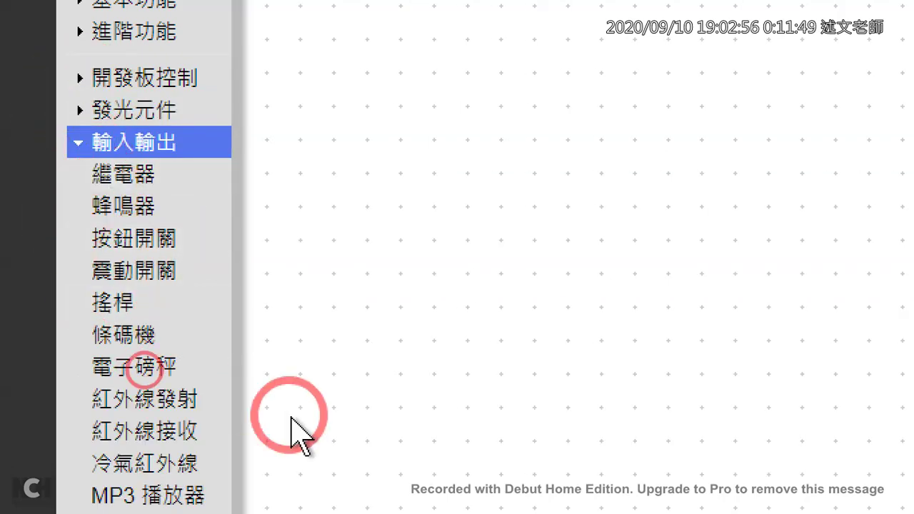
scroll(214, 390, "down", 2)
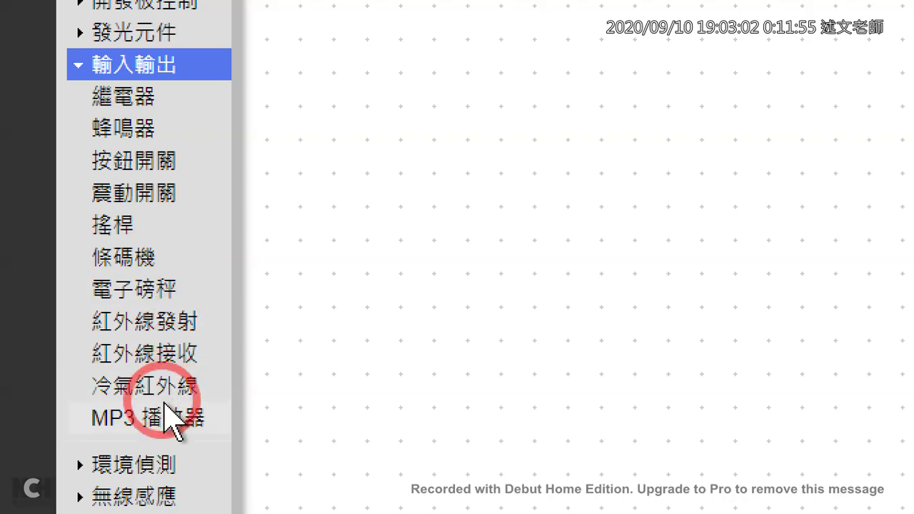
scroll(168, 458, "down", 1)
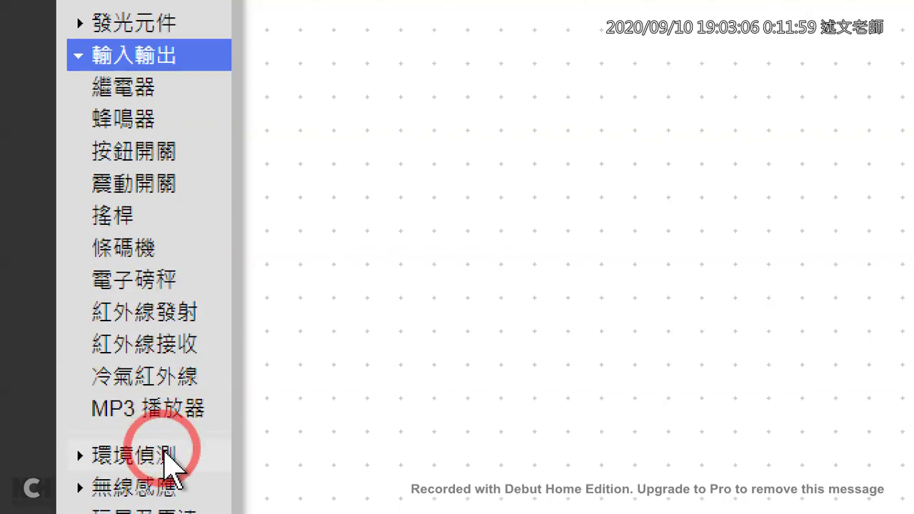
scroll(82, 82, "up", 1)
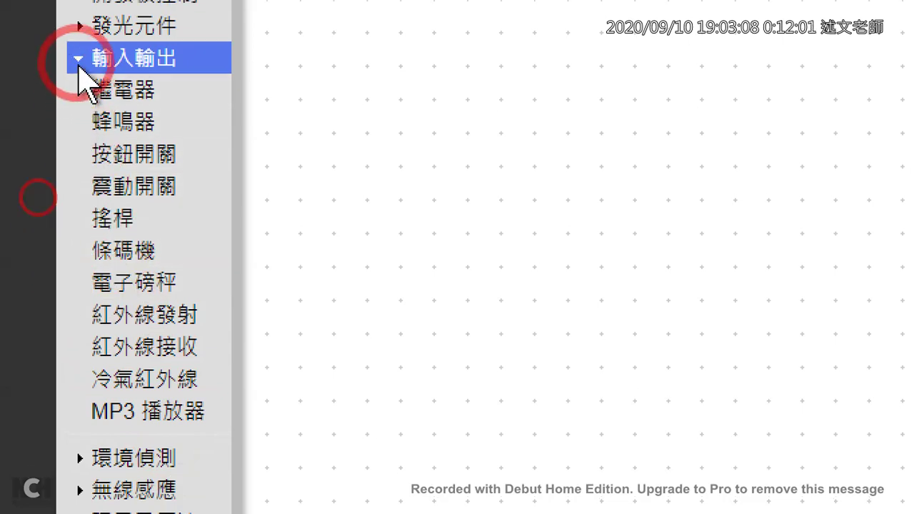
left_click(78, 68)
left_click(84, 170)
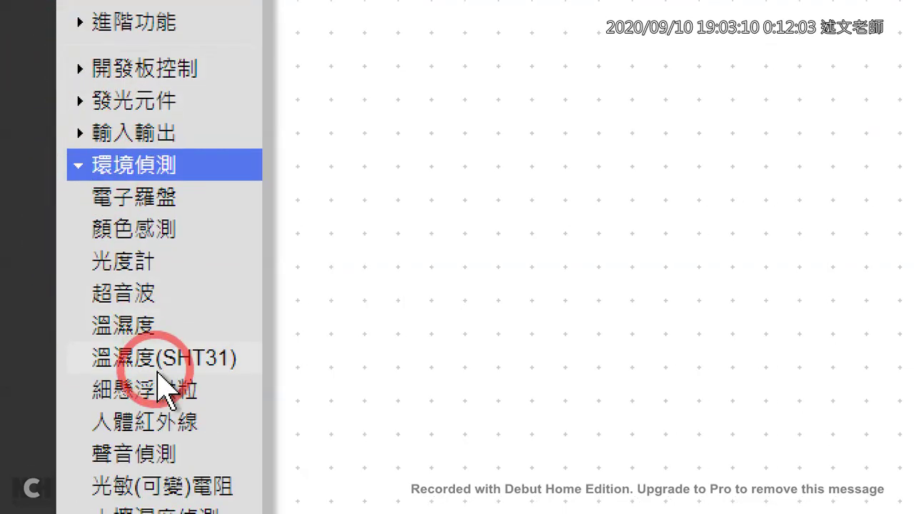
scroll(160, 389, "down", 3)
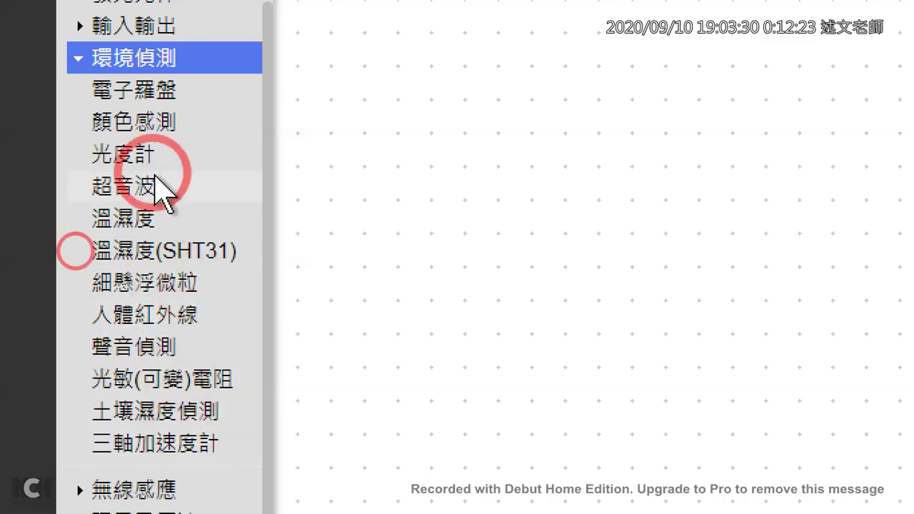
left_click(157, 61)
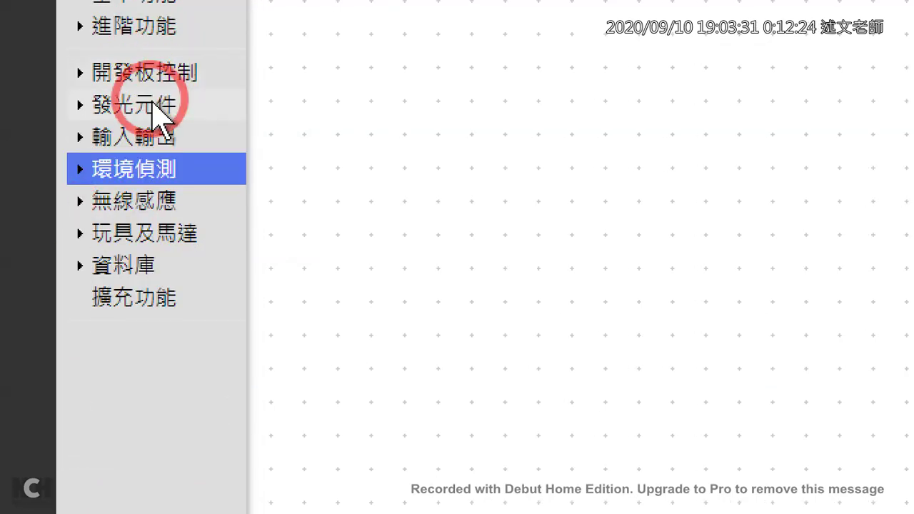
- Browse the 無線感應 > LORA and 玩具及馬達 > 哇寶機器人 block sets
left_click(142, 202)
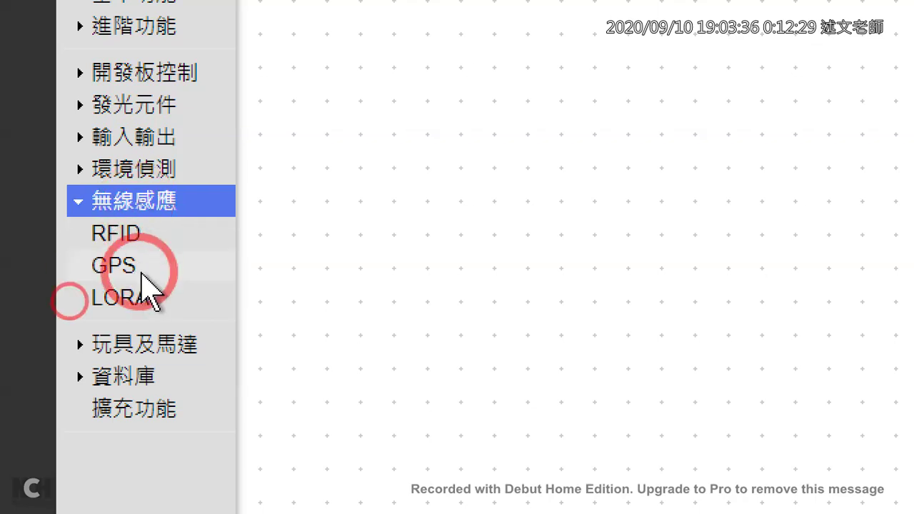
left_click(146, 301)
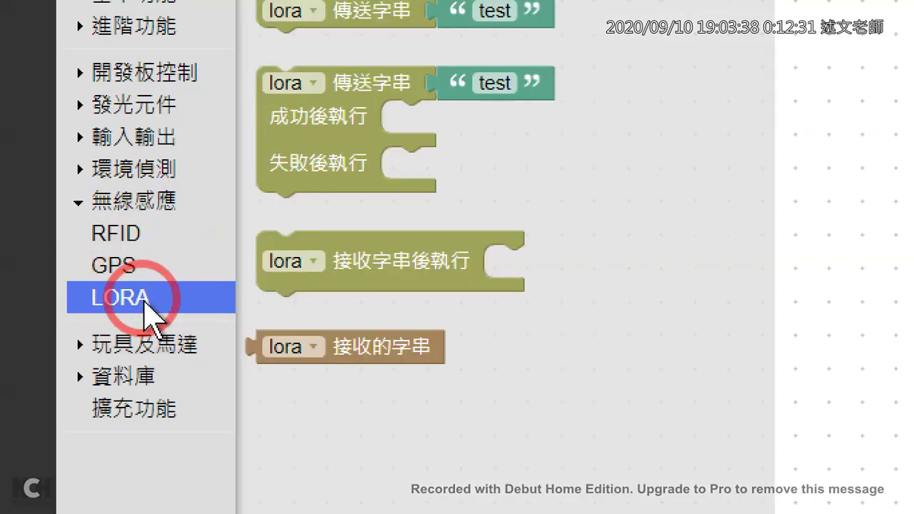
left_click(118, 198)
left_click(114, 234)
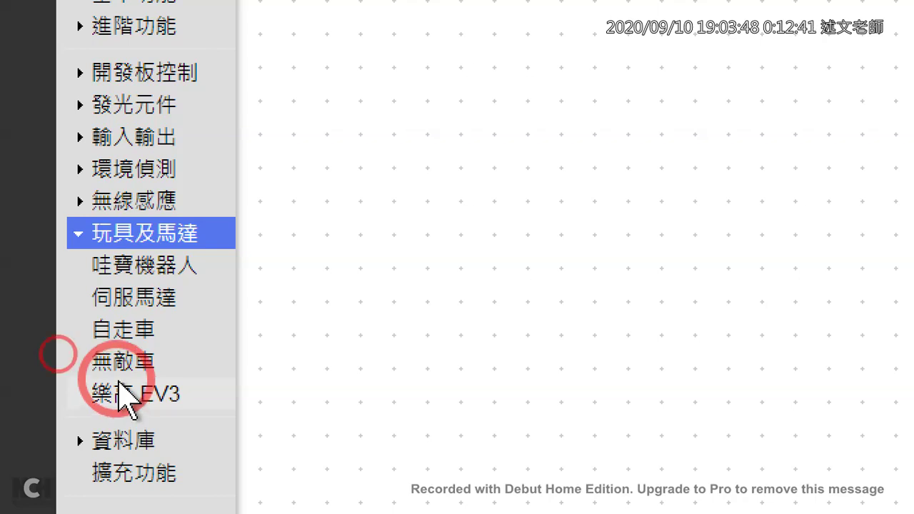
left_click(134, 267)
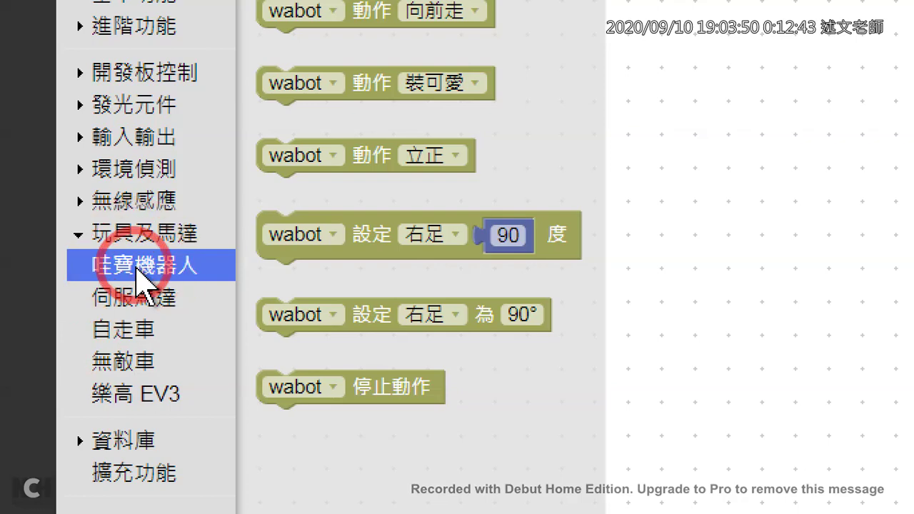
left_click(140, 237)
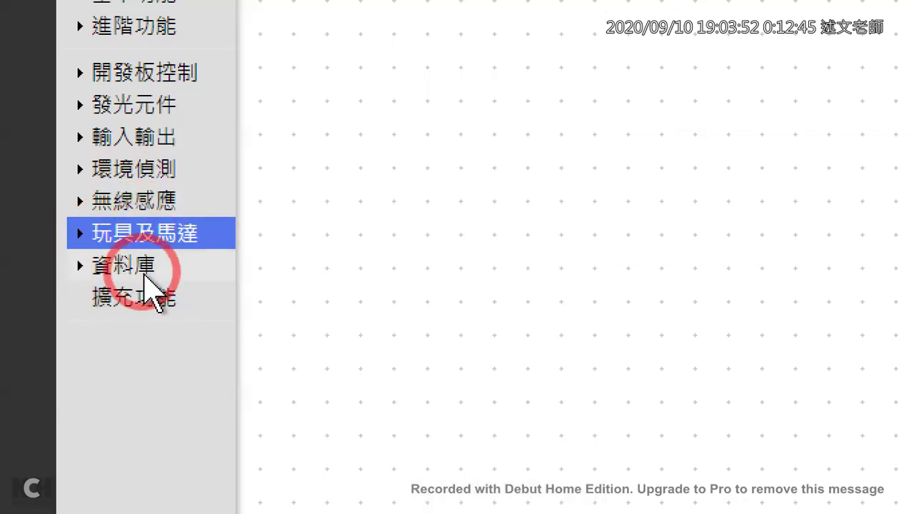
- Show the 資料庫 > Google 試算表 spreadsheet blocks
left_click(148, 268)
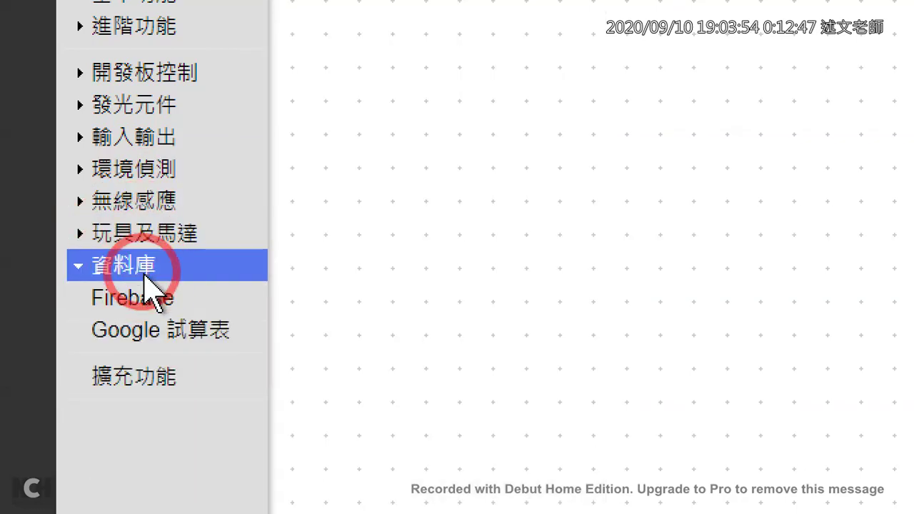
left_click(156, 342)
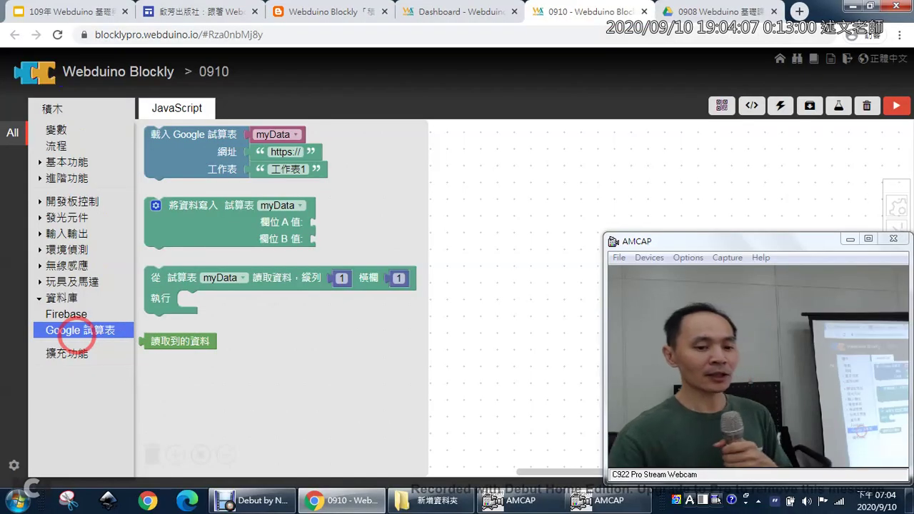
left_click(367, 273)
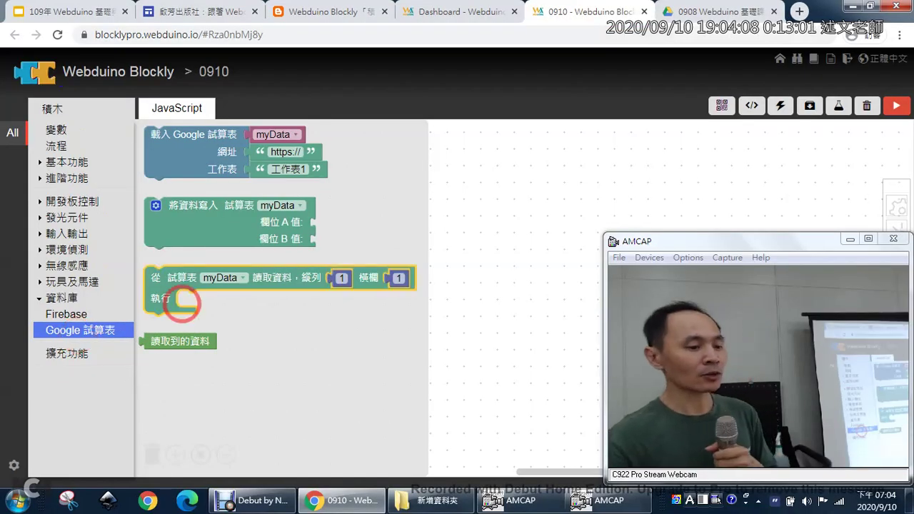
- Close the spreadsheet block list and select the 擴充功能 extensions category
left_click(491, 242)
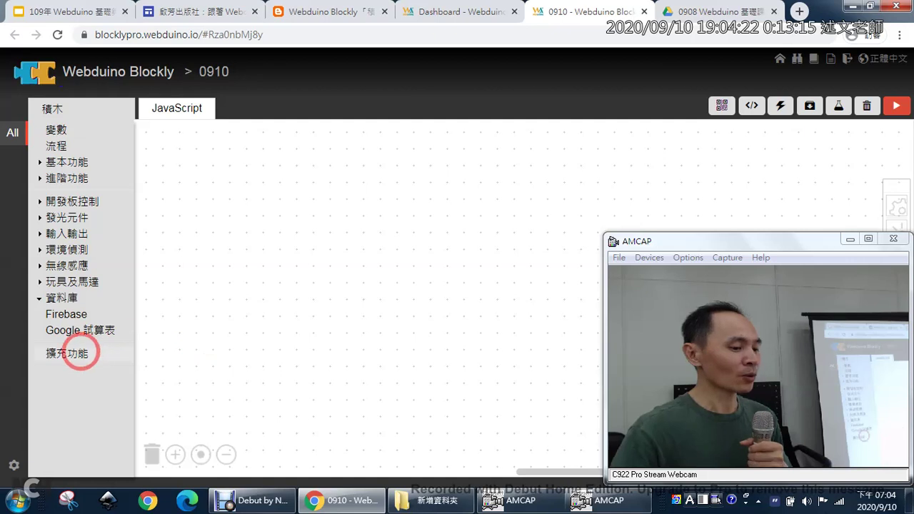
left_click(80, 353)
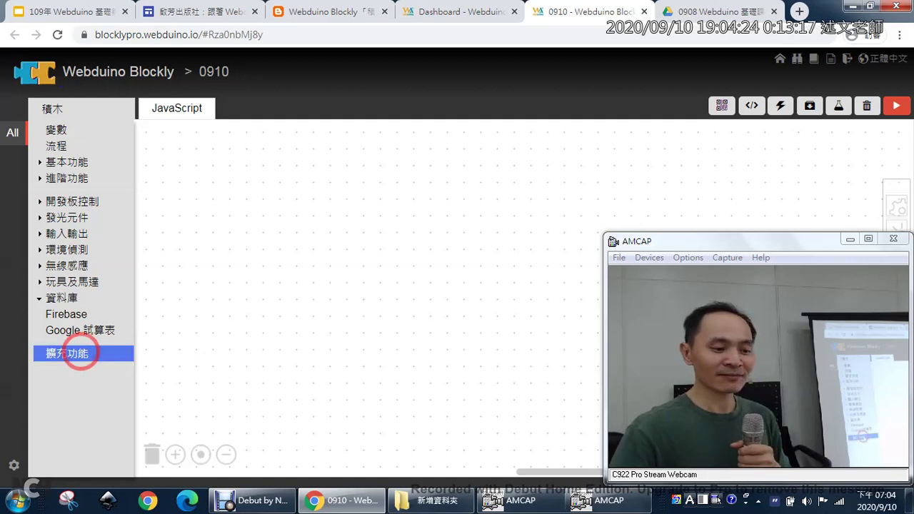